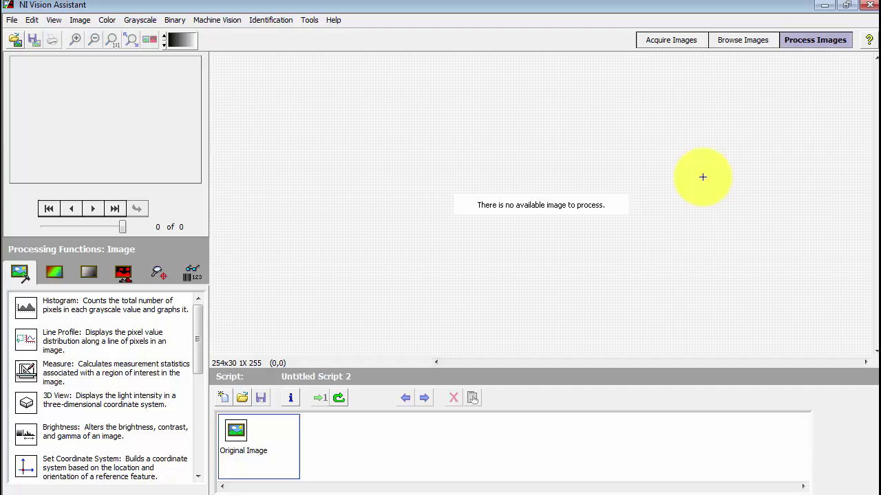
Step: Switch to Acquire Images mode to list functions like Acquire Image (1394, GigE, or USB)
{"action": "left_click", "coordinate": [671, 43]}
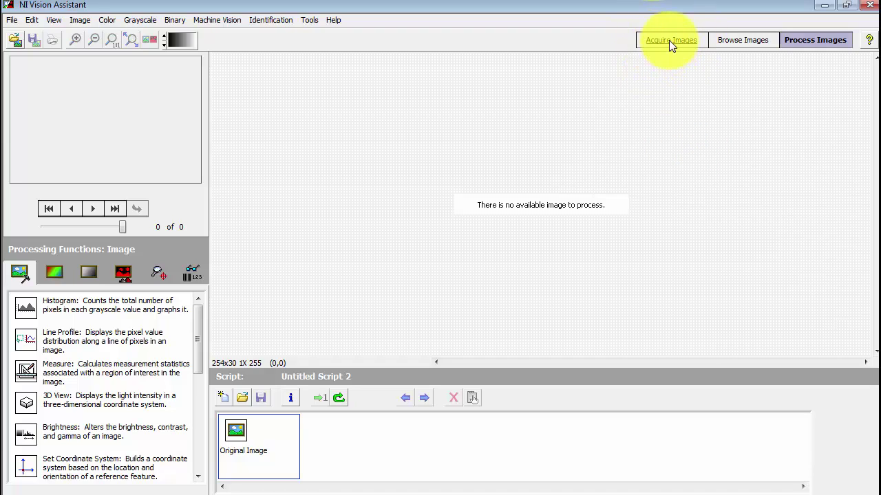
{"action": "left_click", "coordinate": [669, 40]}
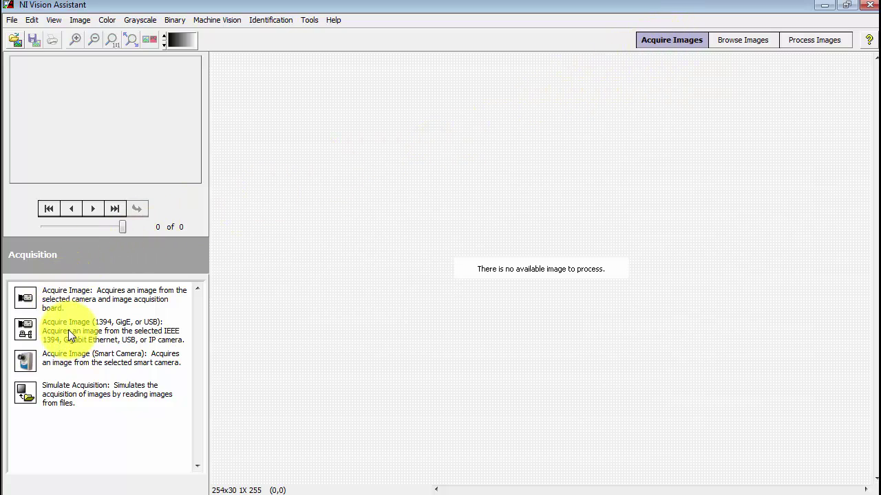
Step: Choose USB acquisition from the Microsoft LifeCam Studio, keeping video mode 1920x1080 RGB24 15.00fps
{"action": "left_click", "coordinate": [25, 330]}
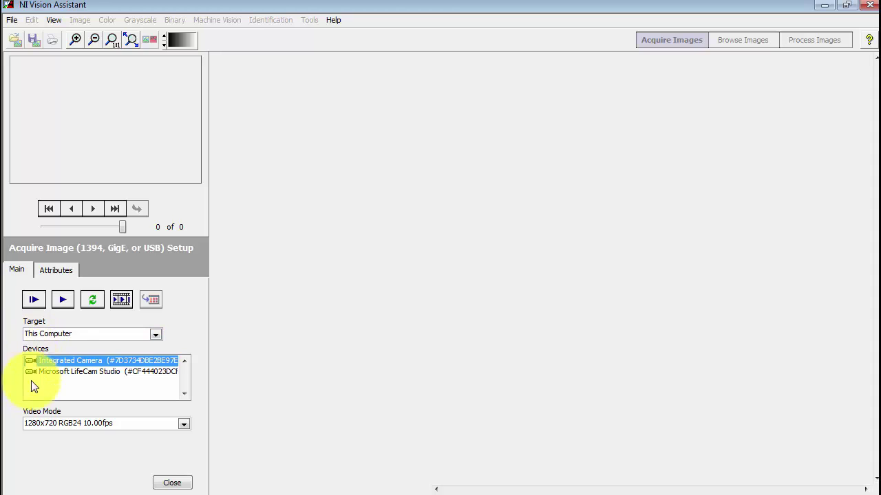
{"action": "left_click", "coordinate": [68, 372]}
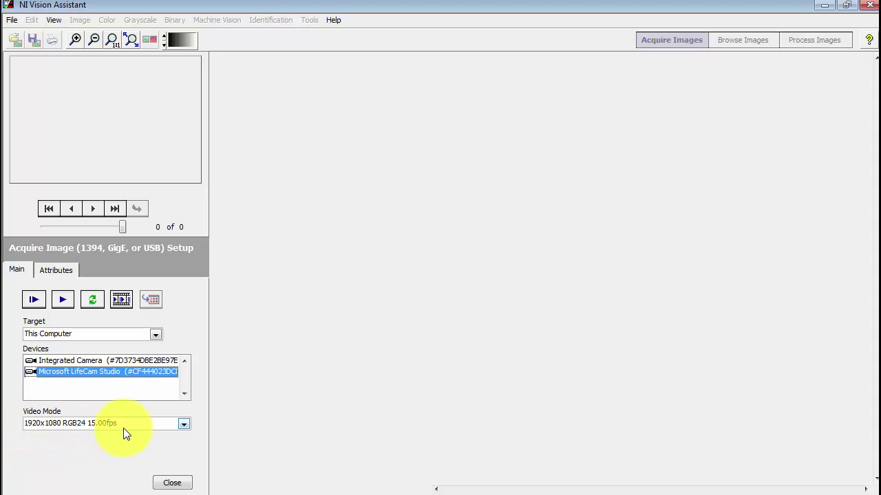
{"action": "left_click", "coordinate": [184, 424]}
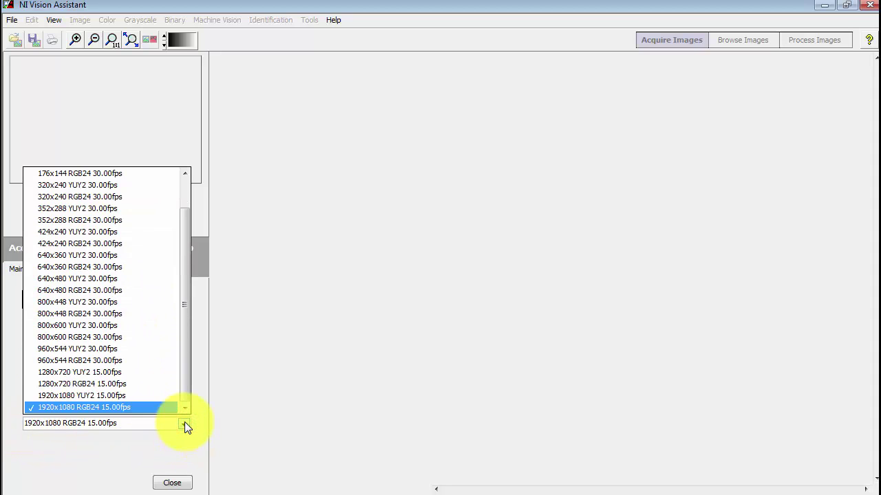
{"action": "left_click_drag", "start_coordinate": [186, 366], "coordinate": [185, 339]}
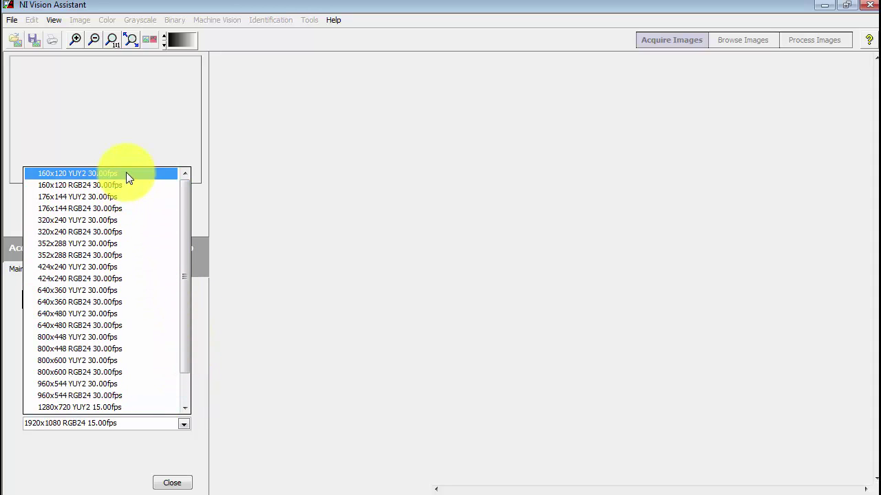
{"action": "left_click_drag", "start_coordinate": [185, 252], "coordinate": [194, 310]}
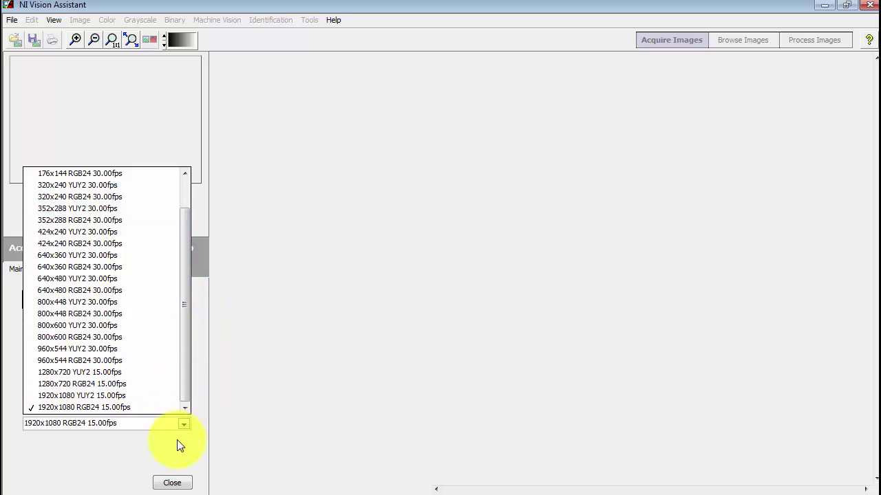
{"action": "left_click", "coordinate": [193, 462]}
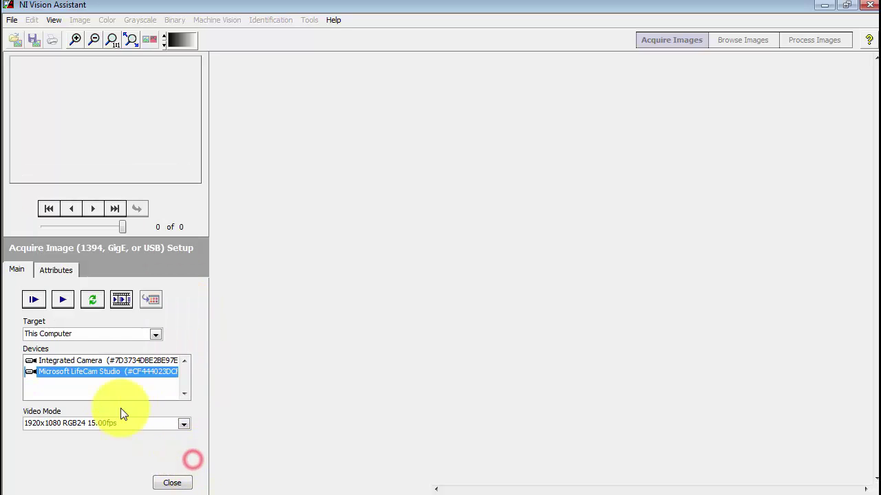
Step: Start the LifeCam's continuous live feed of the ruler on grid paper and zoom to fit the frame
{"action": "left_click", "coordinate": [63, 301]}
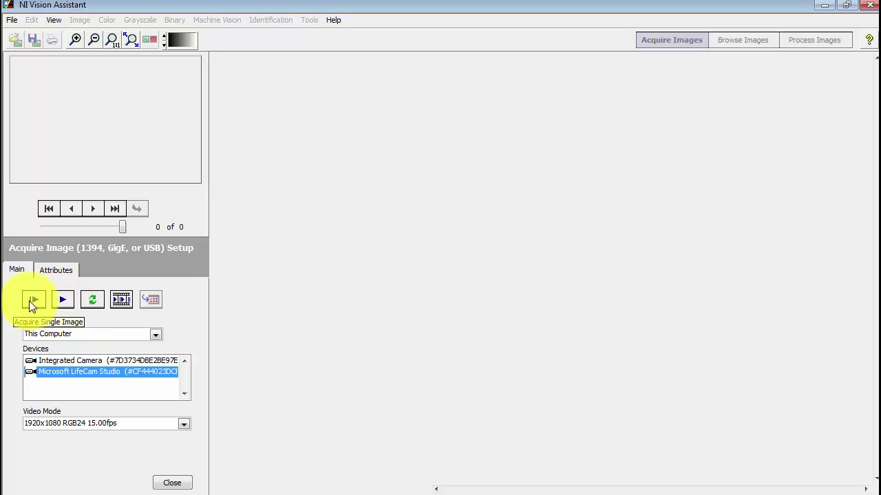
{"action": "left_click", "coordinate": [64, 300]}
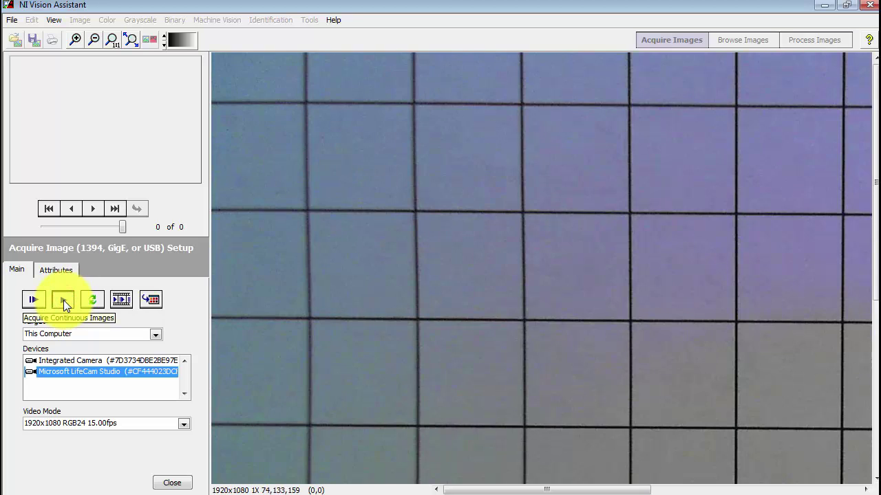
{"action": "left_click", "coordinate": [63, 300]}
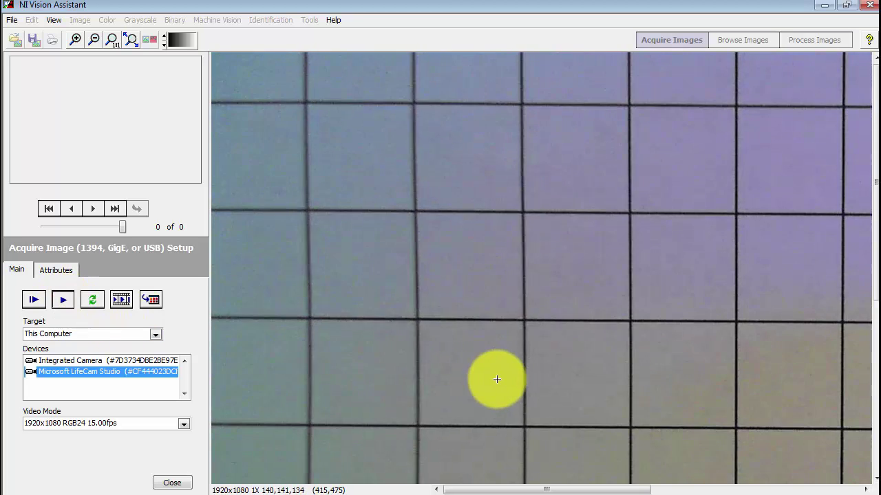
{"action": "left_click_drag", "start_coordinate": [510, 489], "coordinate": [557, 493]}
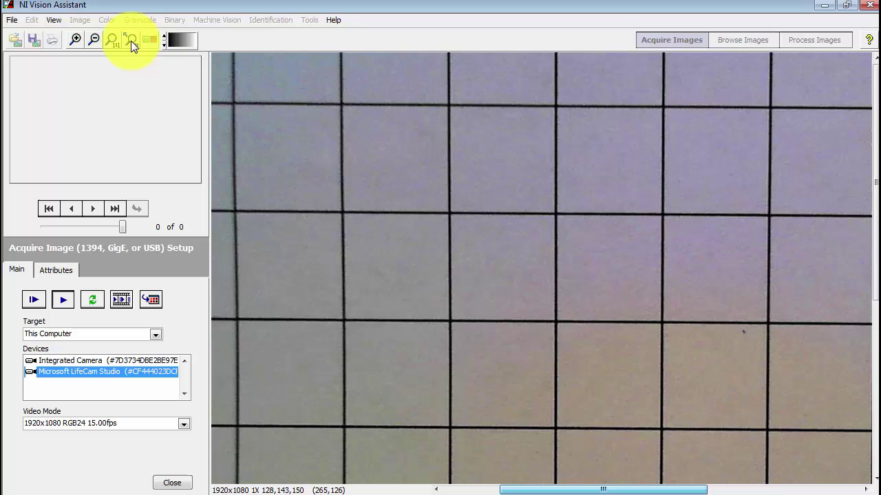
{"action": "left_click", "coordinate": [131, 43]}
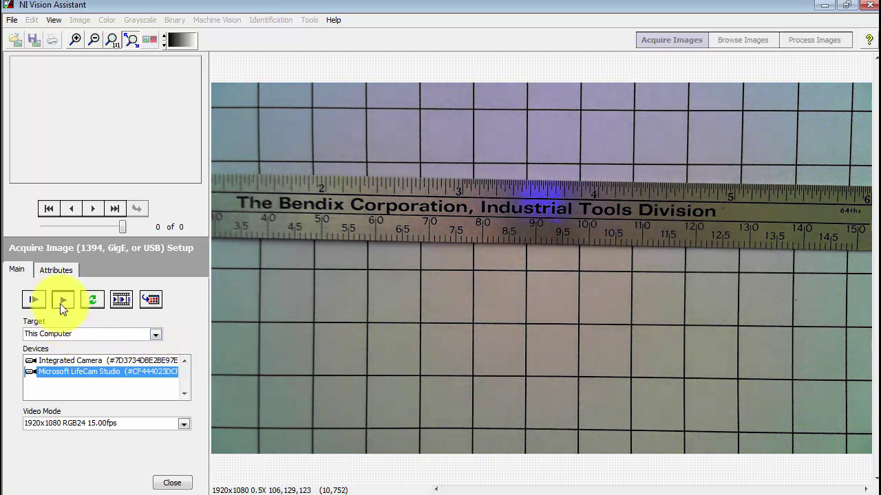
Step: In the camera attributes, set Focus mode to Manual with a focus value of 27
{"action": "left_click", "coordinate": [55, 269]}
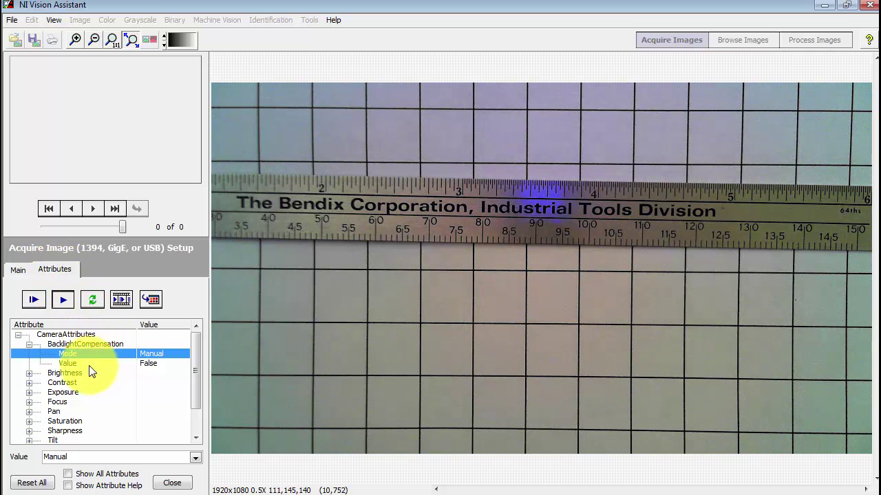
{"action": "left_click", "coordinate": [28, 402]}
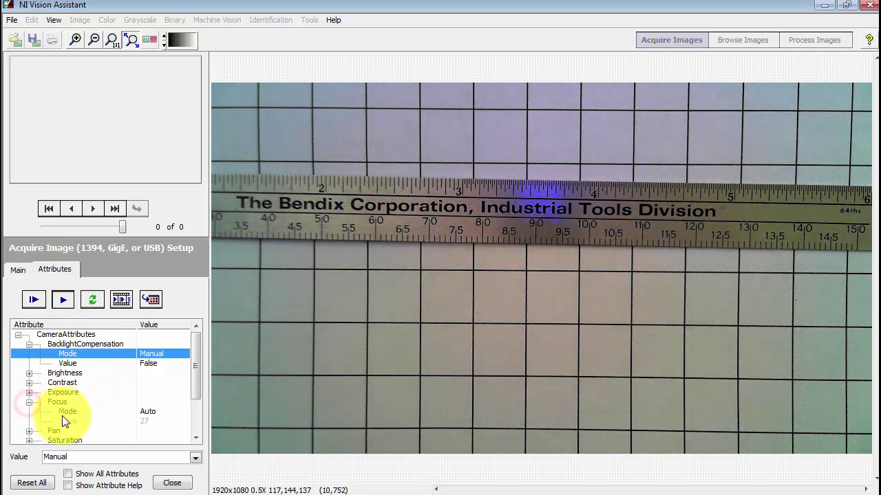
{"action": "left_click", "coordinate": [152, 412]}
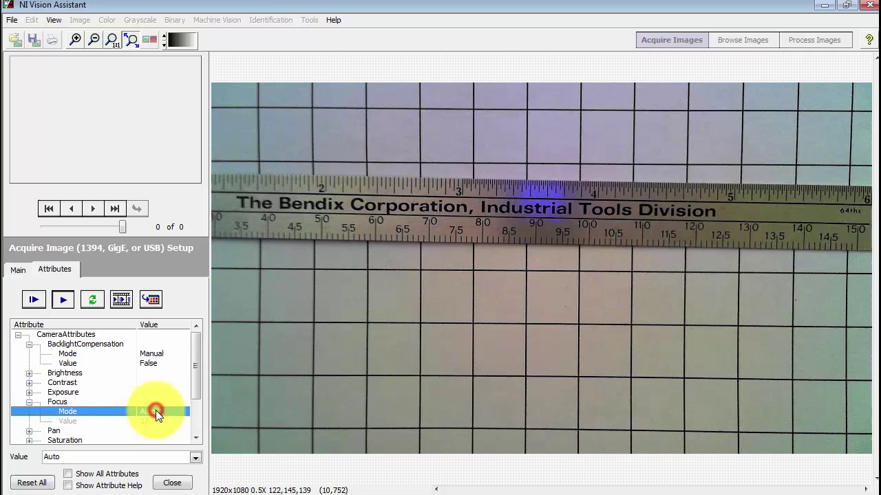
{"action": "left_click", "coordinate": [125, 458]}
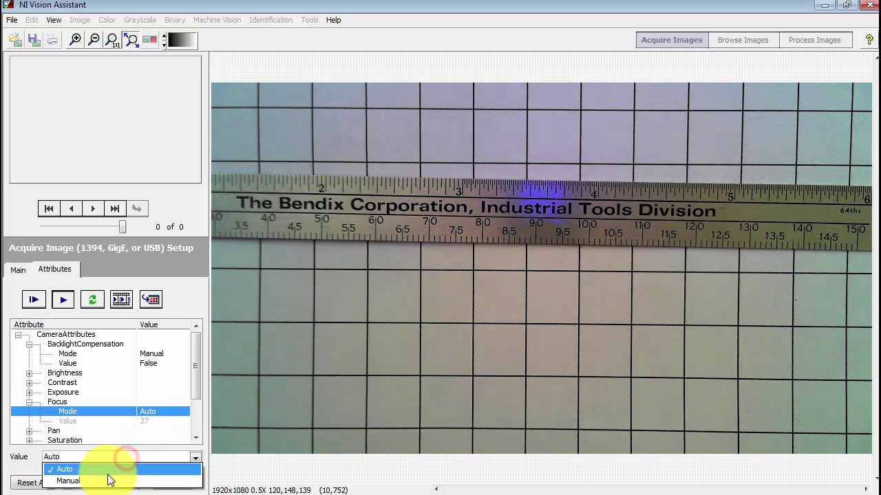
{"action": "left_click", "coordinate": [104, 482]}
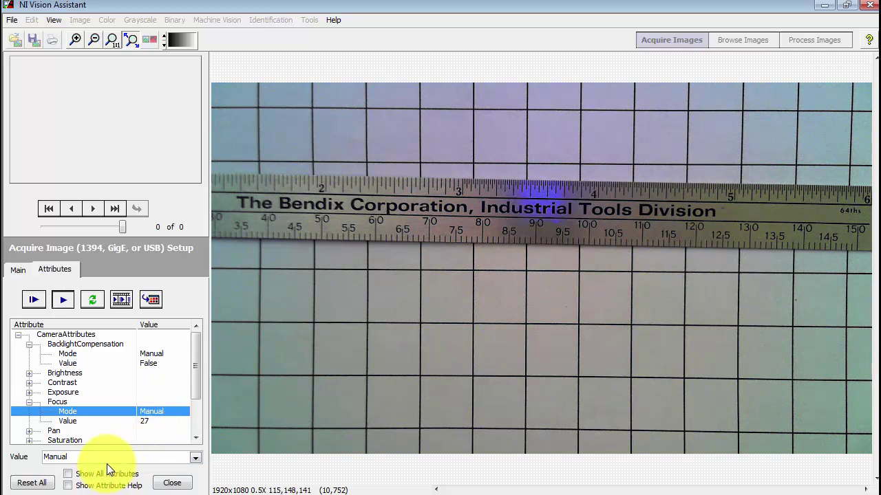
{"action": "left_click", "coordinate": [74, 421]}
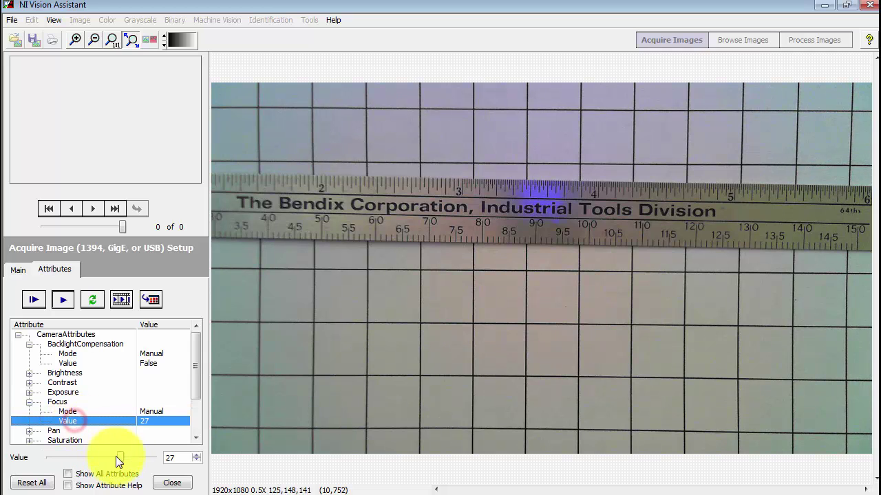
{"action": "mouse_move", "coordinate": [122, 458]}
{"action": "left_mouse_down"}
{"action": "mouse_move", "coordinate": [63, 455]}
{"action": "mouse_move", "coordinate": [157, 456]}
{"action": "mouse_move", "coordinate": [122, 457]}
{"action": "left_mouse_up"}
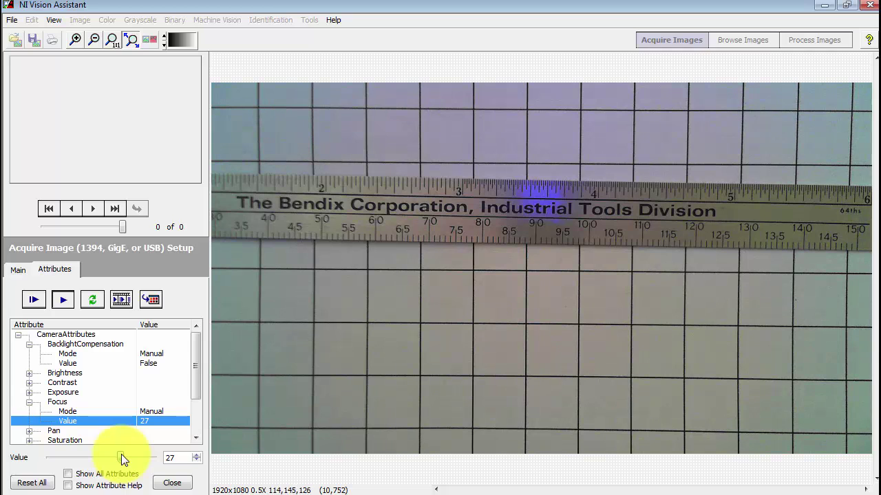
Step: Keep Brightness on Manual, raise its value to 201, and store the first image in the browser
{"action": "left_click", "coordinate": [29, 373]}
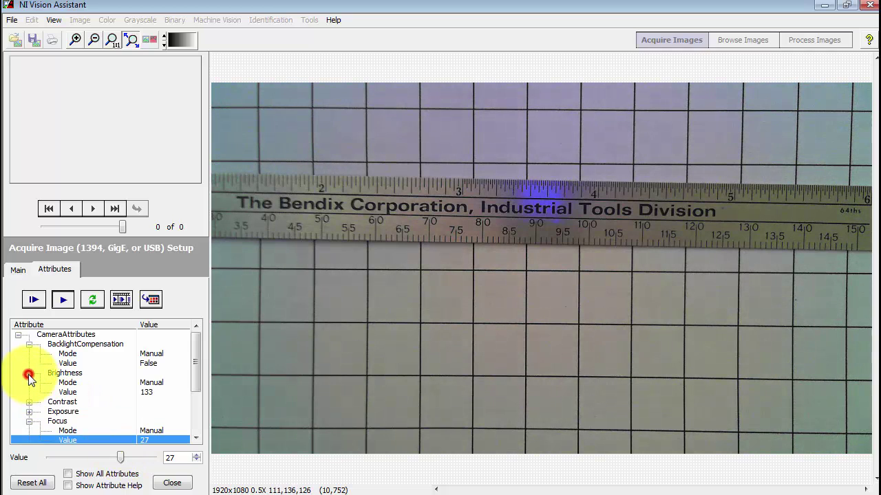
{"action": "left_click", "coordinate": [158, 383]}
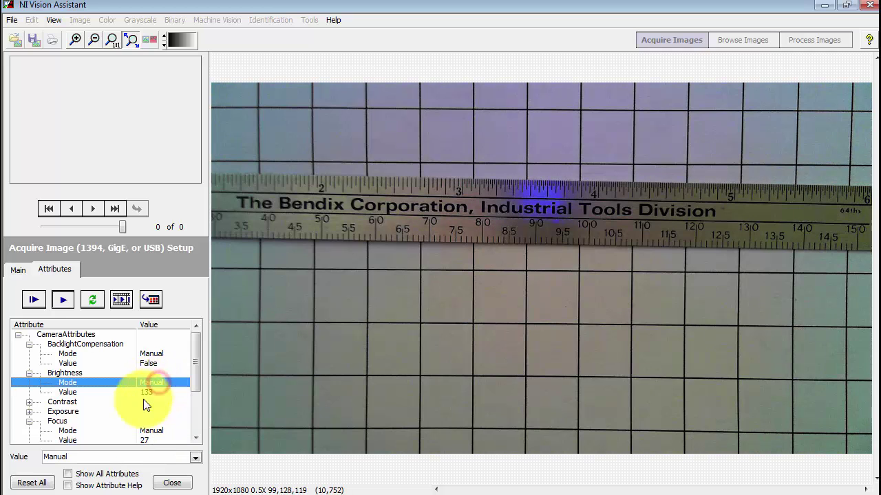
{"action": "left_click", "coordinate": [98, 457]}
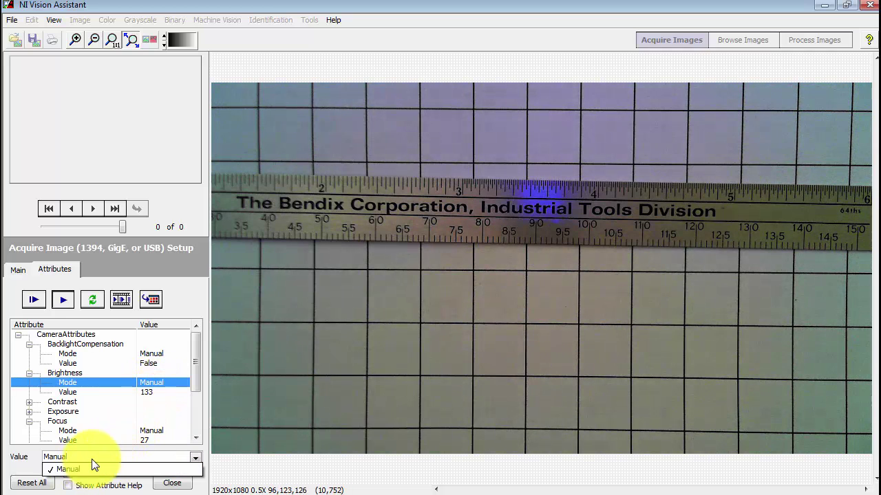
{"action": "left_click", "coordinate": [94, 457]}
{"action": "left_click", "coordinate": [146, 393]}
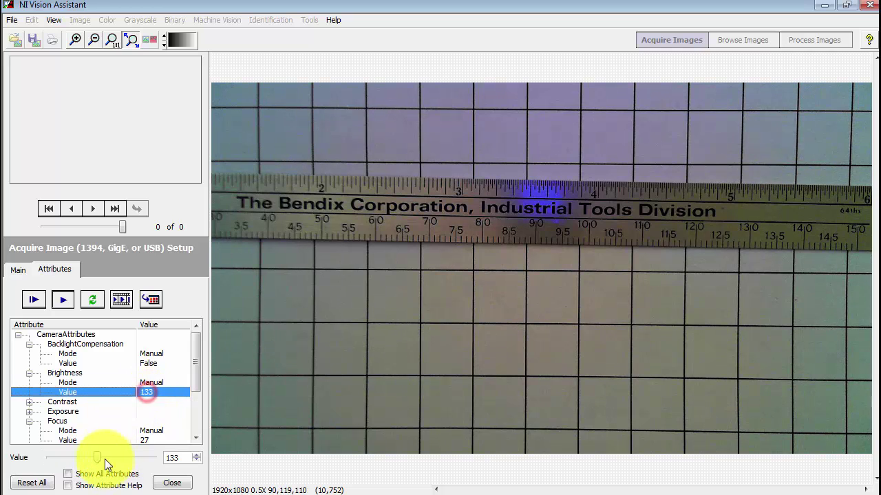
{"action": "left_click_drag", "start_coordinate": [97, 457], "coordinate": [130, 452]}
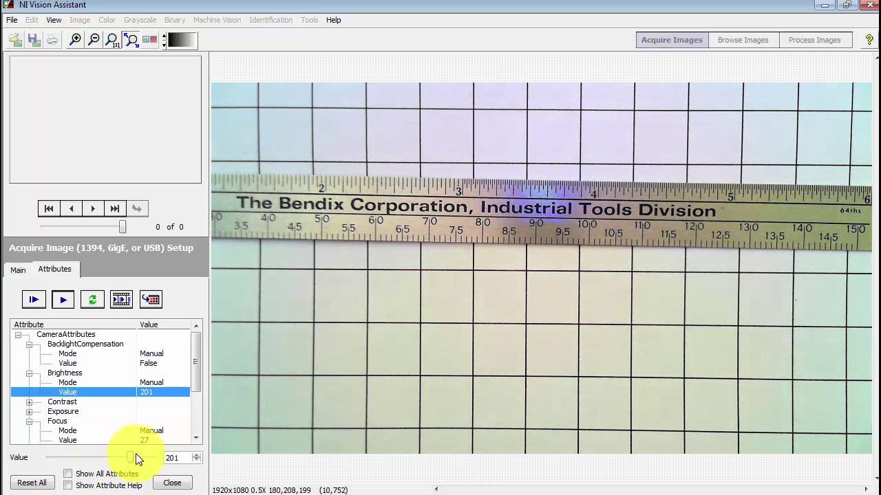
{"action": "left_click", "coordinate": [152, 300]}
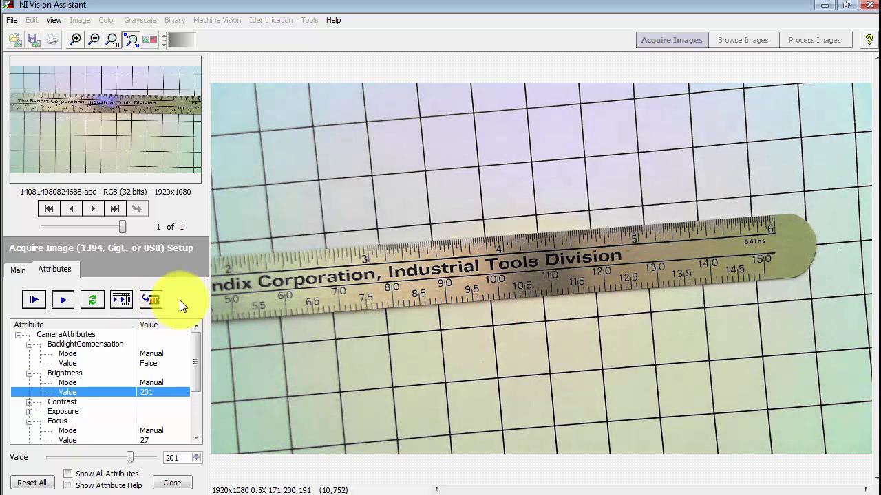
Step: Store second and third images of the repositioned ruler, then close the acquisition setup
{"action": "left_click", "coordinate": [153, 301]}
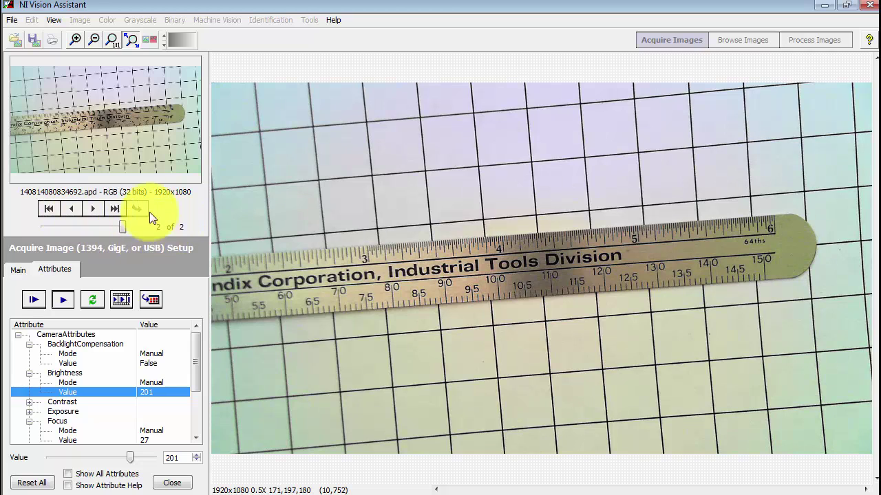
{"action": "mouse_move", "coordinate": [121, 227]}
{"action": "left_mouse_down"}
{"action": "mouse_move", "coordinate": [48, 225]}
{"action": "mouse_move", "coordinate": [125, 226]}
{"action": "left_mouse_up"}
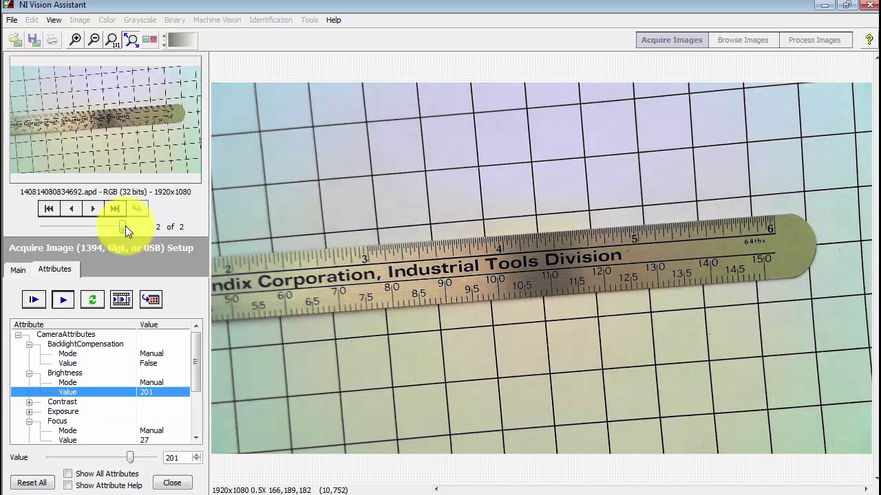
{"action": "left_click", "coordinate": [72, 208]}
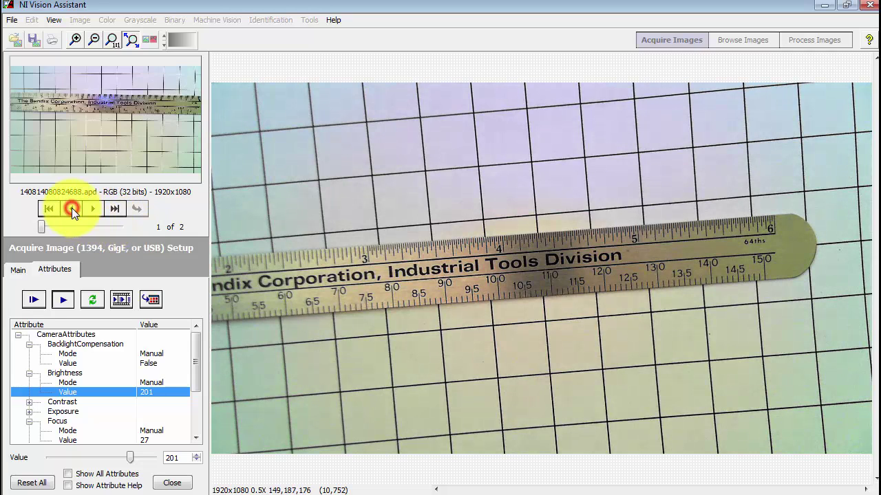
{"action": "left_click", "coordinate": [93, 209]}
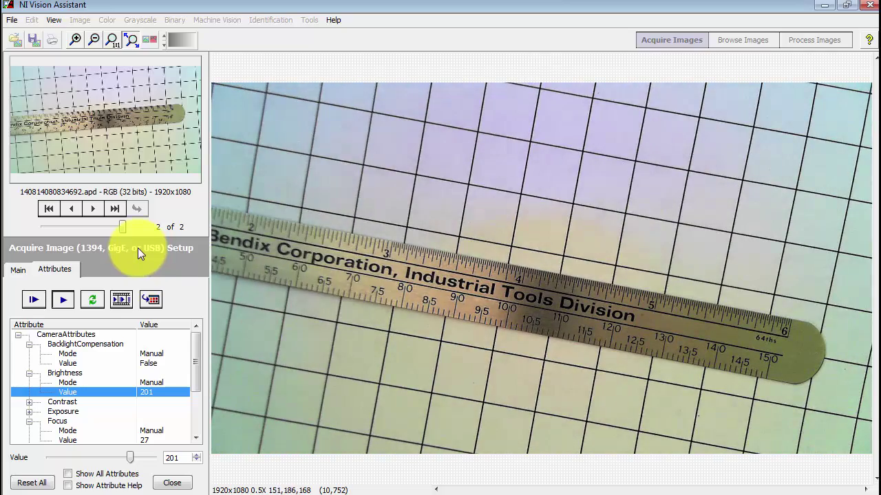
{"action": "left_click", "coordinate": [150, 300]}
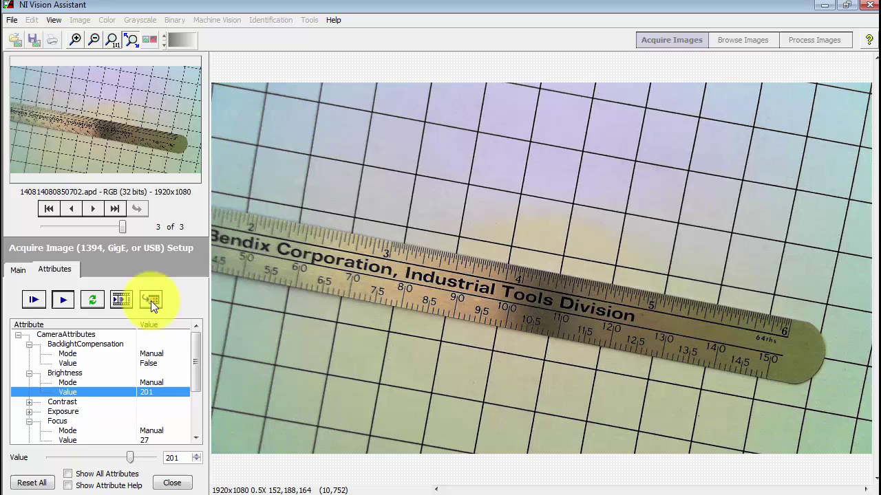
{"action": "left_click", "coordinate": [173, 483]}
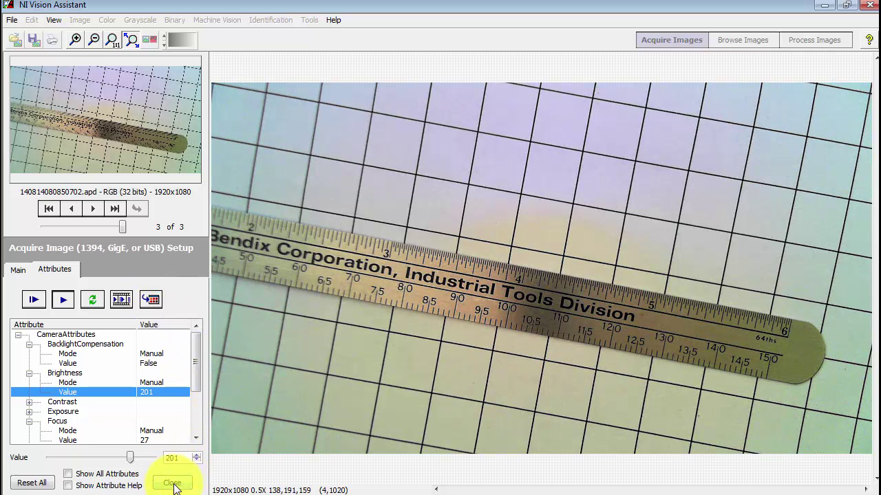
Step: Enter Process Images mode and make image 1 of 3, the straight ruler, active
{"action": "left_click", "coordinate": [173, 485]}
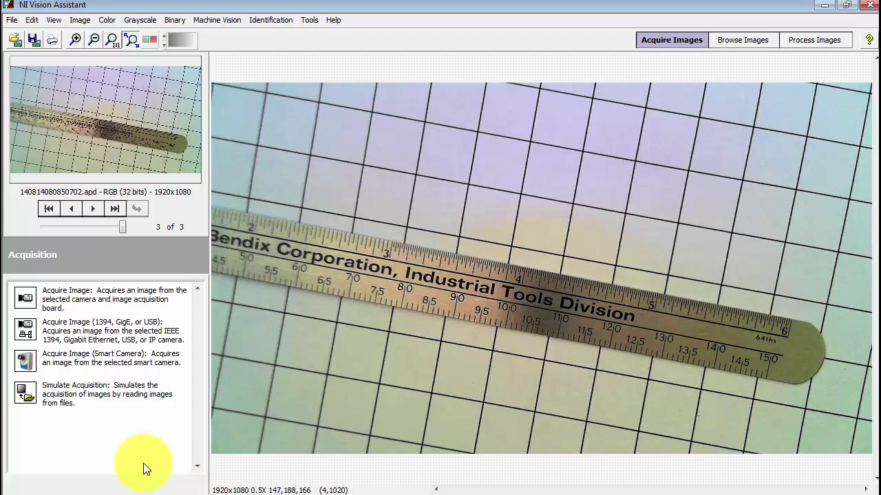
{"action": "left_click", "coordinate": [815, 41]}
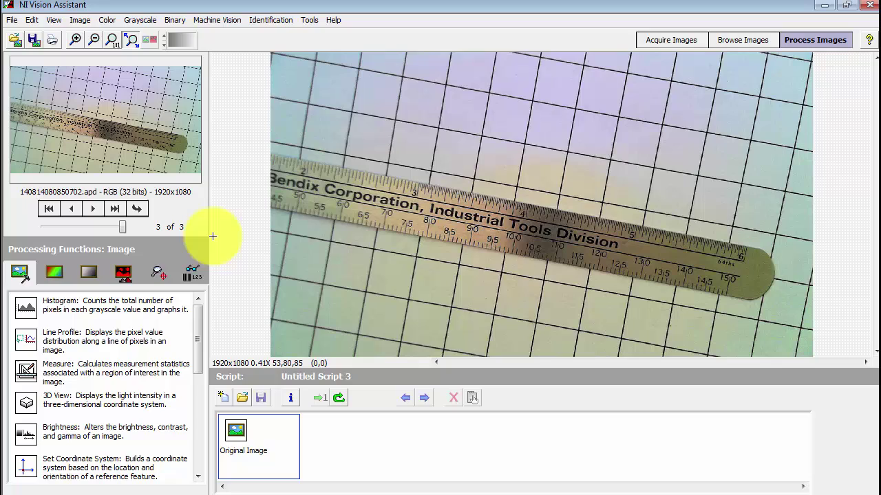
{"action": "left_click", "coordinate": [70, 209]}
{"action": "left_click", "coordinate": [69, 210]}
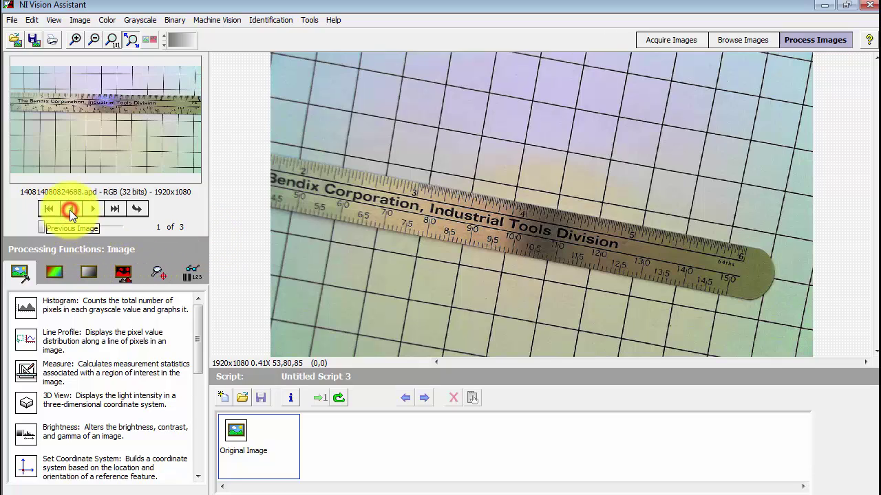
{"action": "left_click", "coordinate": [138, 209]}
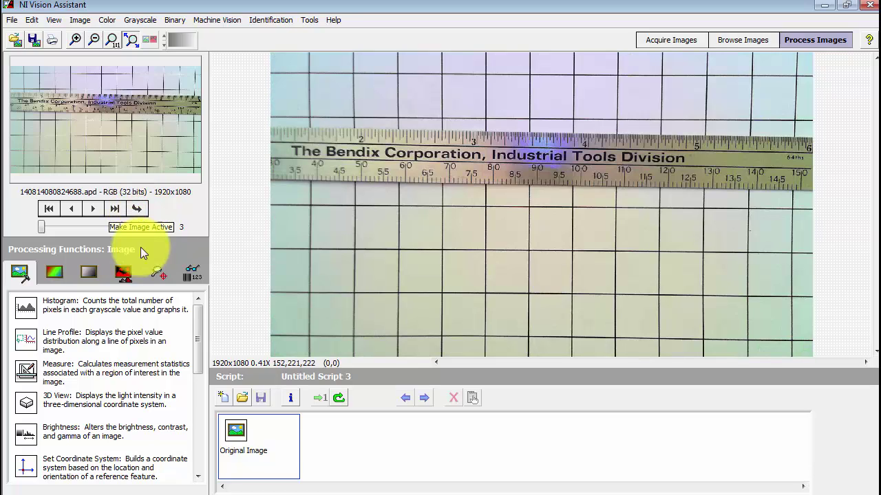
Step: Add a Measure step, zoom in twice on the ruler, and choose Length as the measurement
{"action": "left_click", "coordinate": [60, 373]}
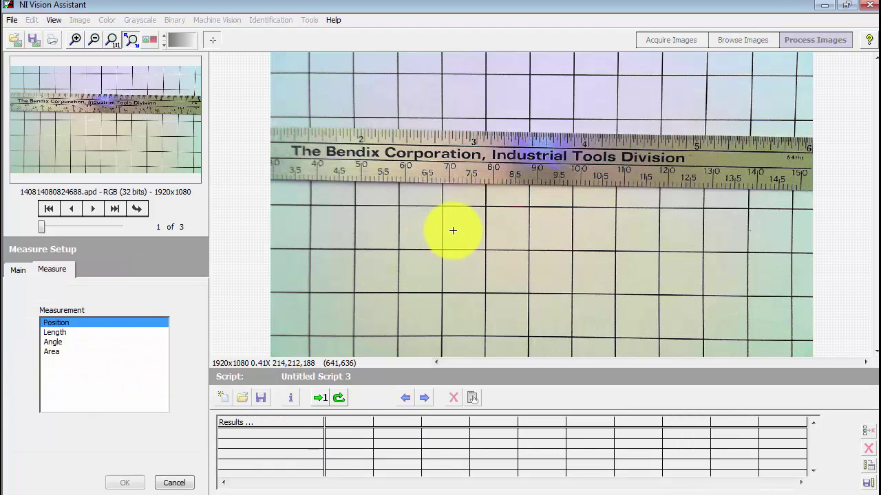
{"action": "left_click", "coordinate": [78, 40]}
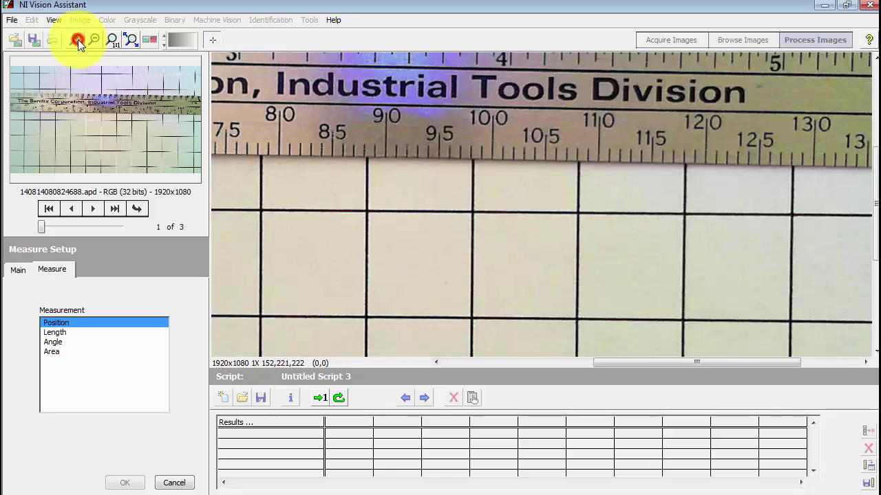
{"action": "left_click", "coordinate": [77, 39]}
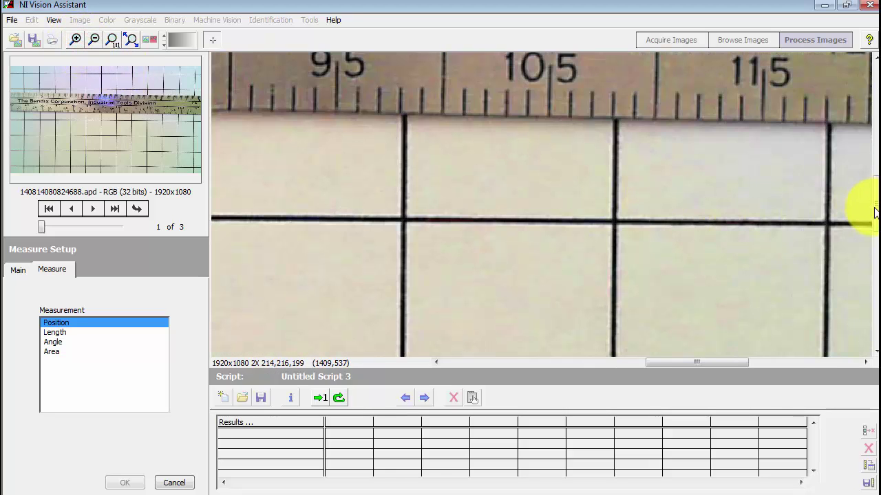
{"action": "left_click_drag", "start_coordinate": [874, 202], "coordinate": [873, 185]}
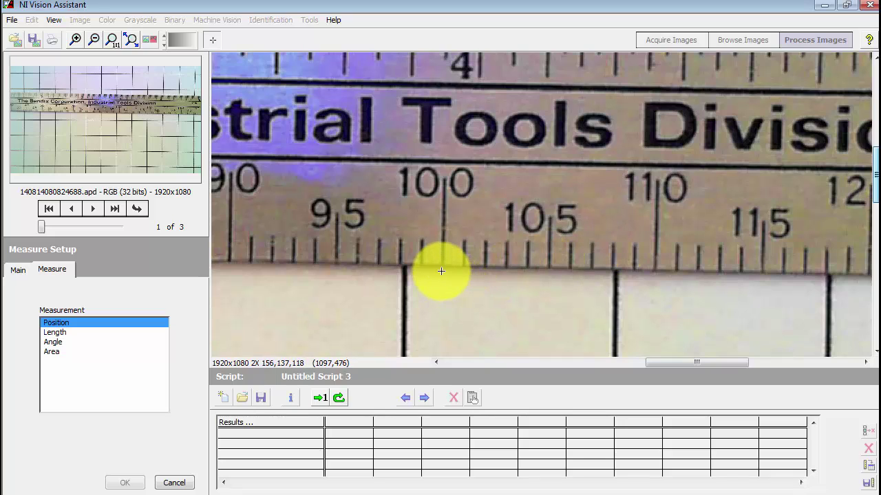
{"action": "left_click", "coordinate": [58, 333]}
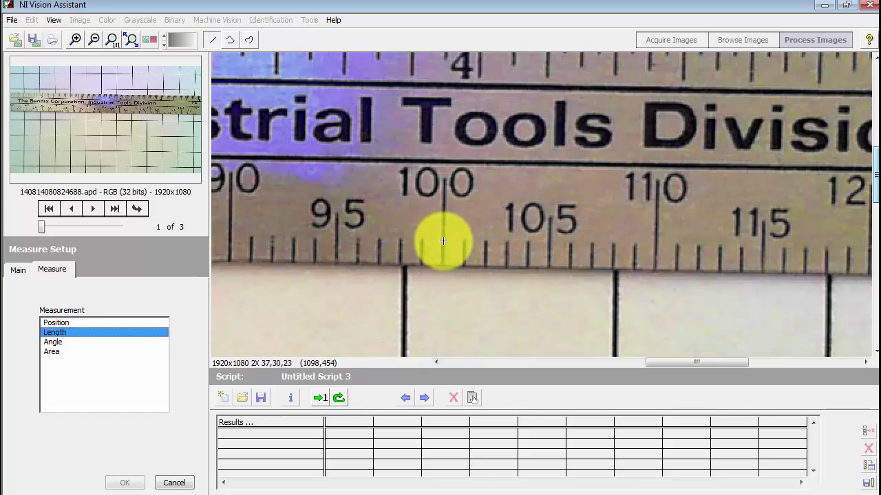
Step: Draw a line from the 10 to the 11 mark, reading Length #1 = 155.02902 pixels
{"action": "left_click_drag", "start_coordinate": [443, 241], "coordinate": [656, 245]}
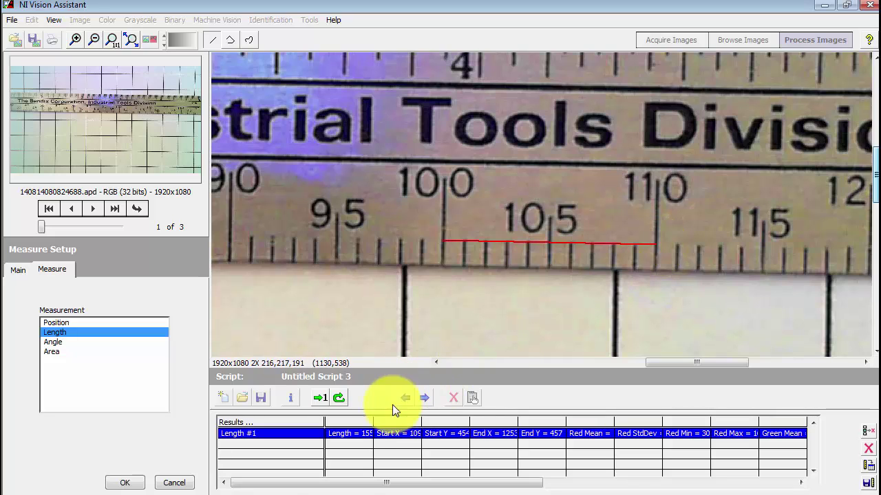
{"action": "left_click_drag", "start_coordinate": [373, 422], "coordinate": [429, 421]}
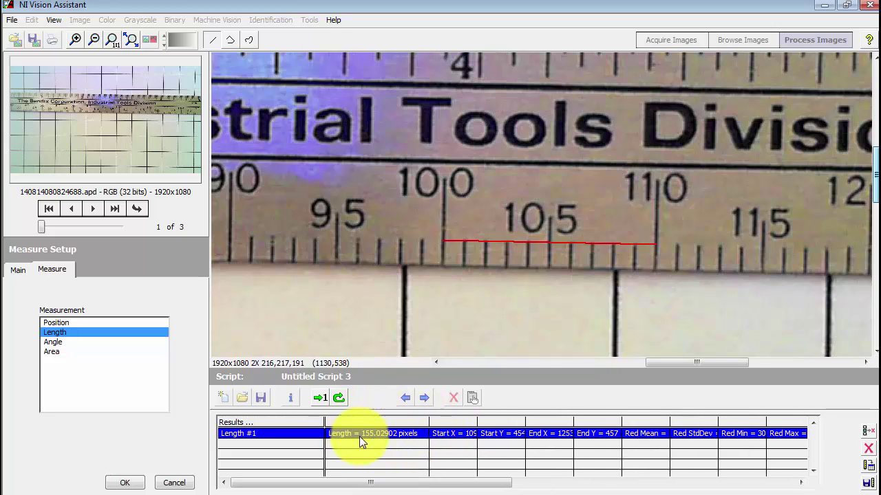